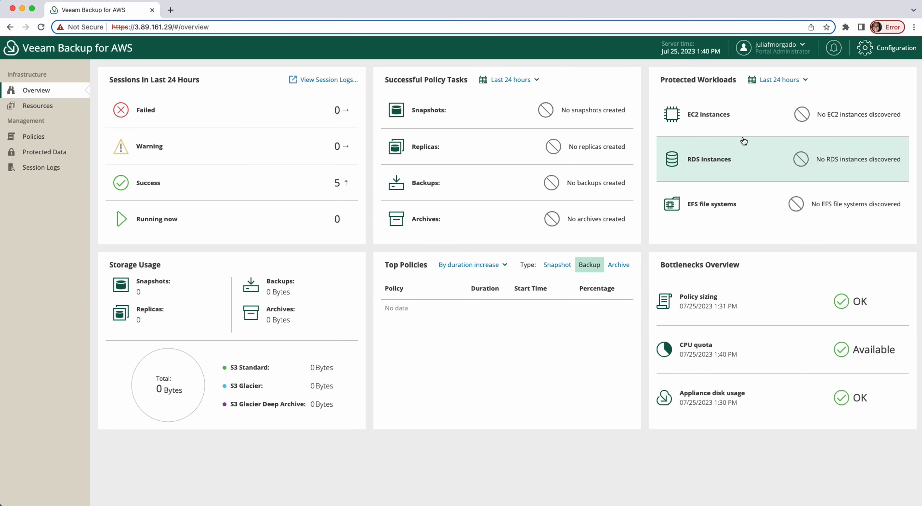
Check the Getting Started page for which initial configuration steps are done, and exit the configuration.
left_click(873, 48)
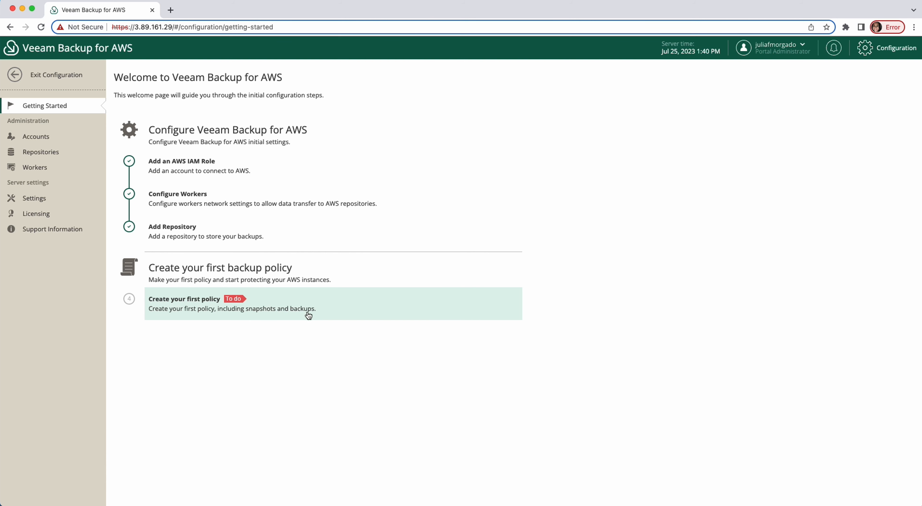
left_click(62, 75)
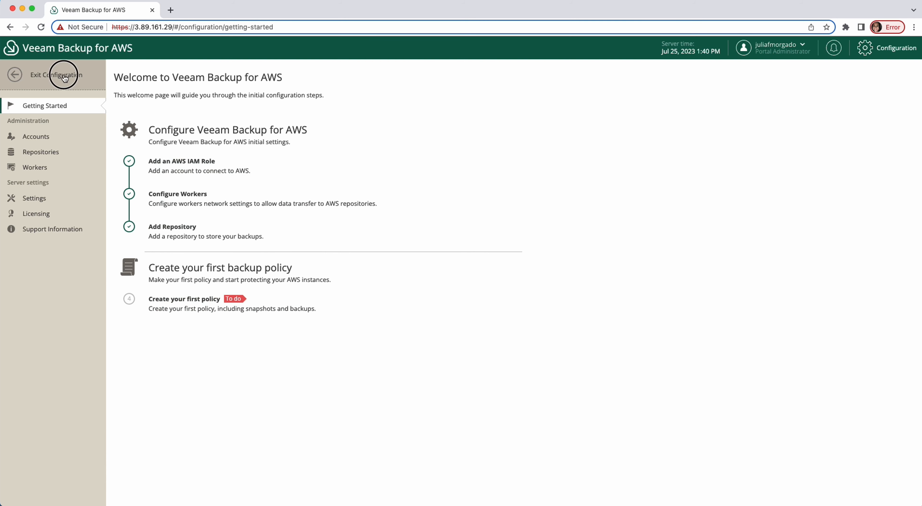
Create a new EC2 backup policy named Demo-ec2 and proceed to its source settings.
left_click(30, 139)
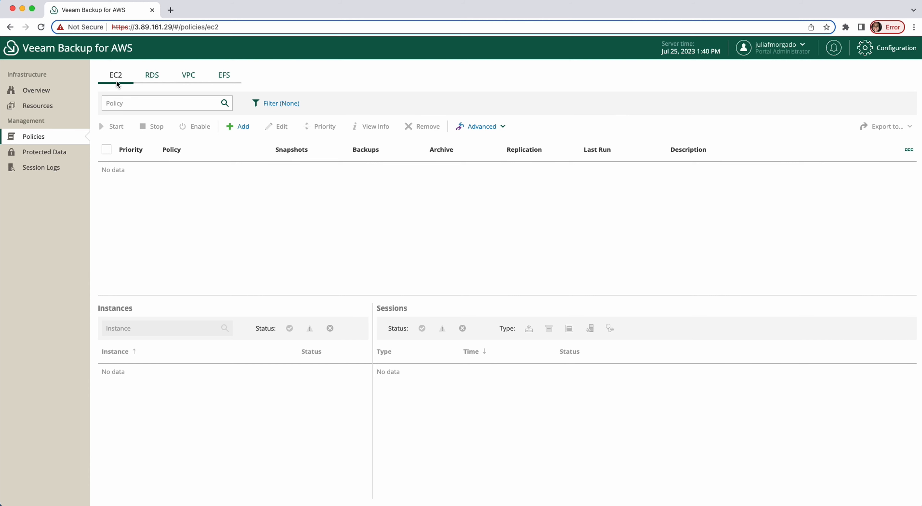
left_click(242, 133)
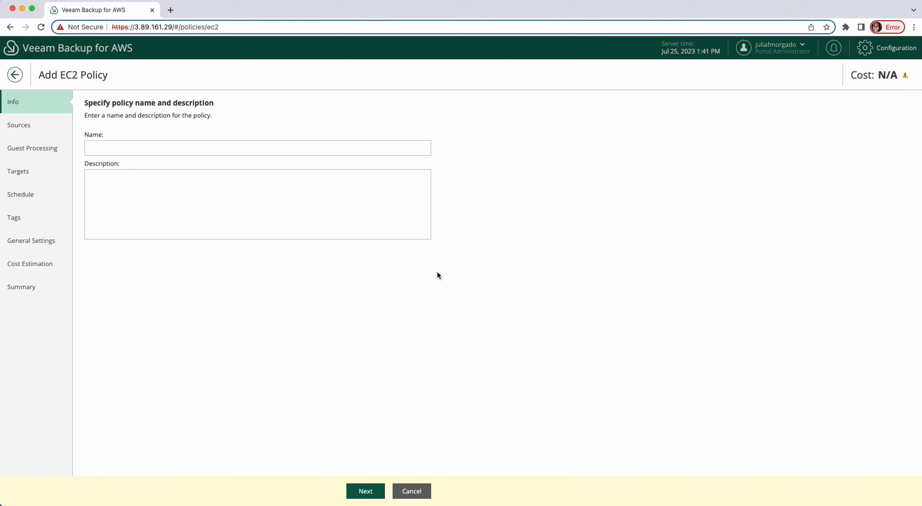
left_click(254, 147)
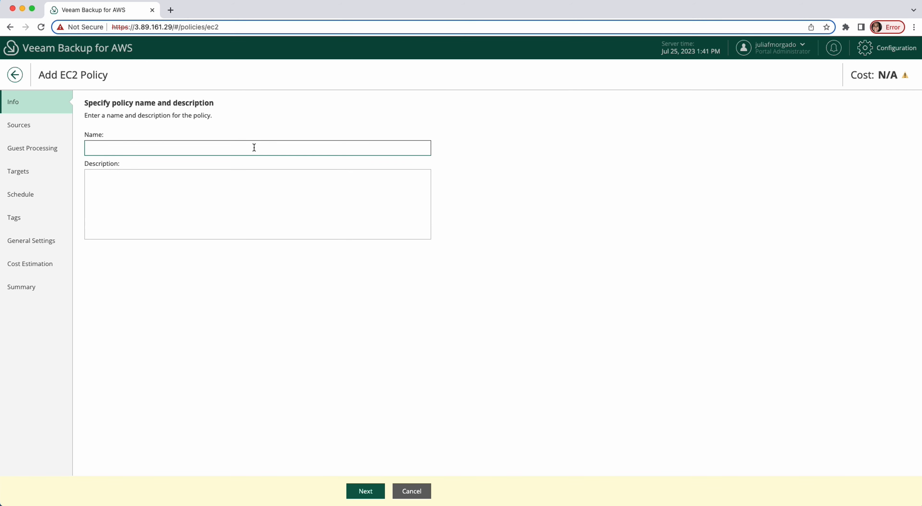
type("Demo-ec2")
left_click(359, 494)
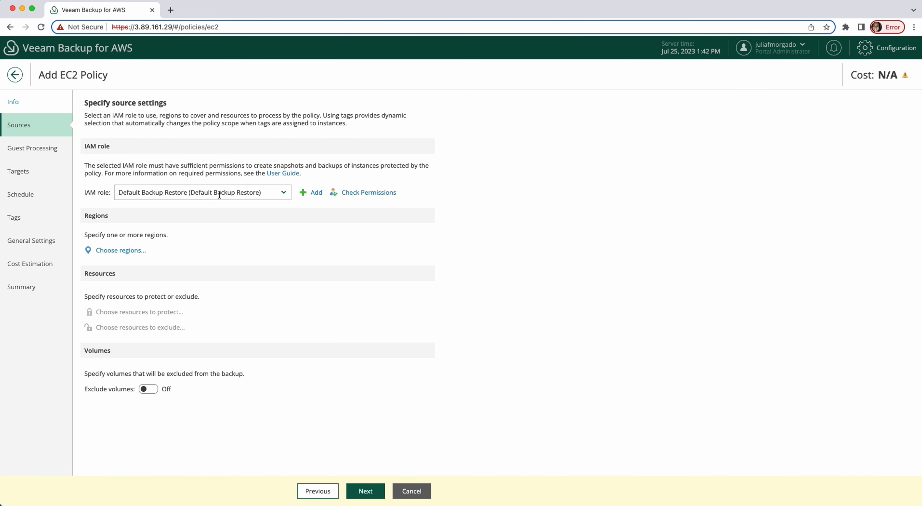
Set the policy's IAM role to prod-role and check that role's permissions.
left_click(283, 194)
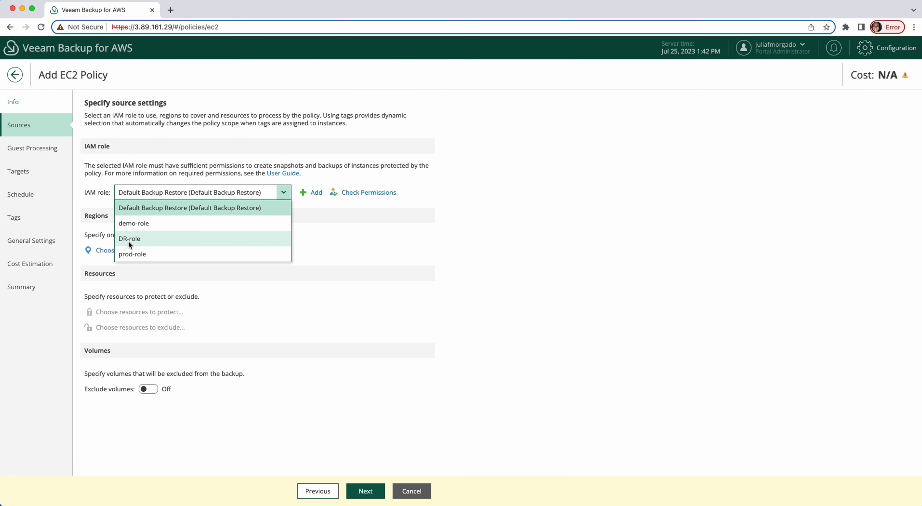
left_click(132, 253)
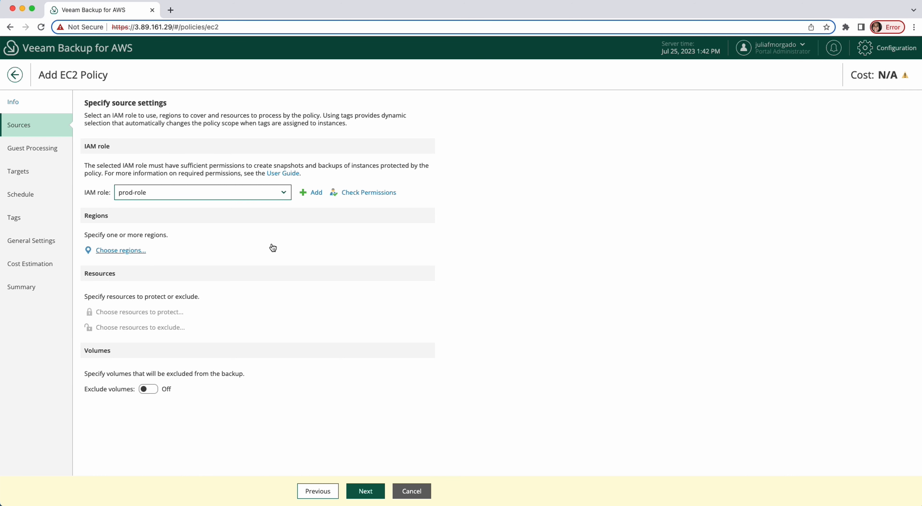
left_click(370, 193)
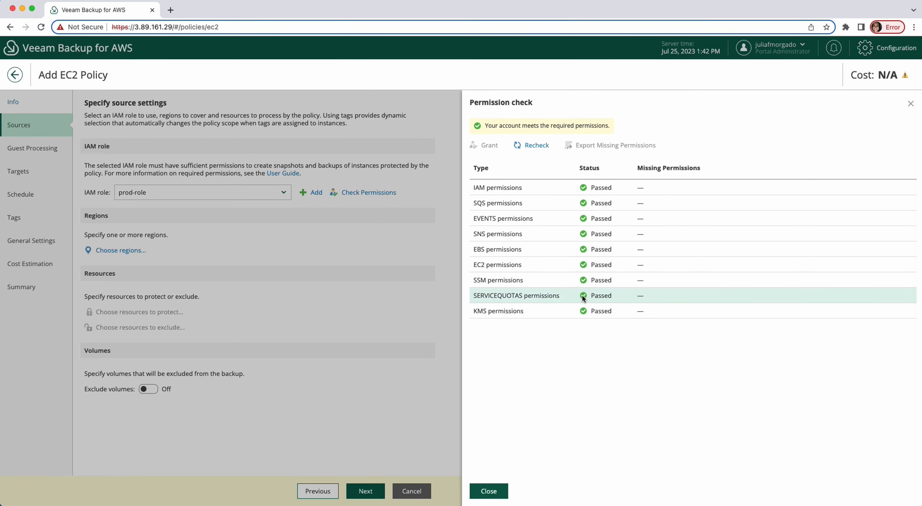
left_click(493, 495)
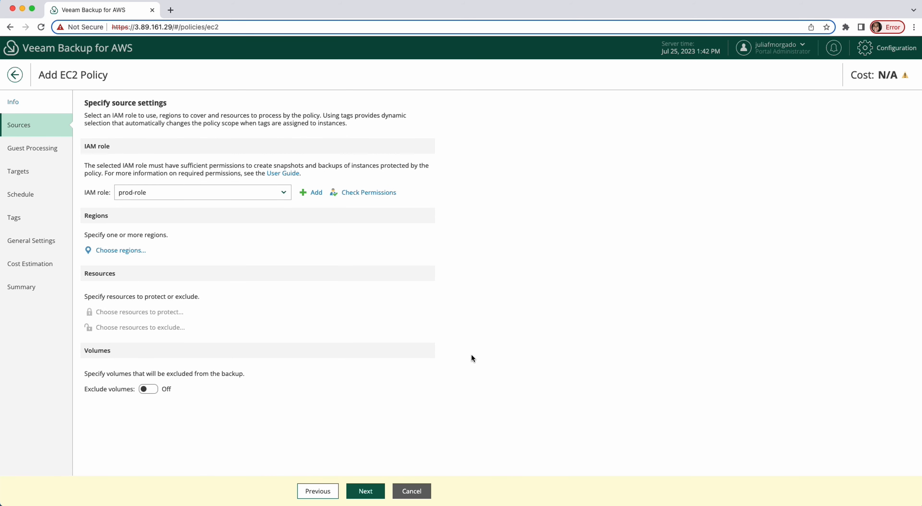
Add US East (N. Virginia) as the region covered by the policy.
left_click(138, 253)
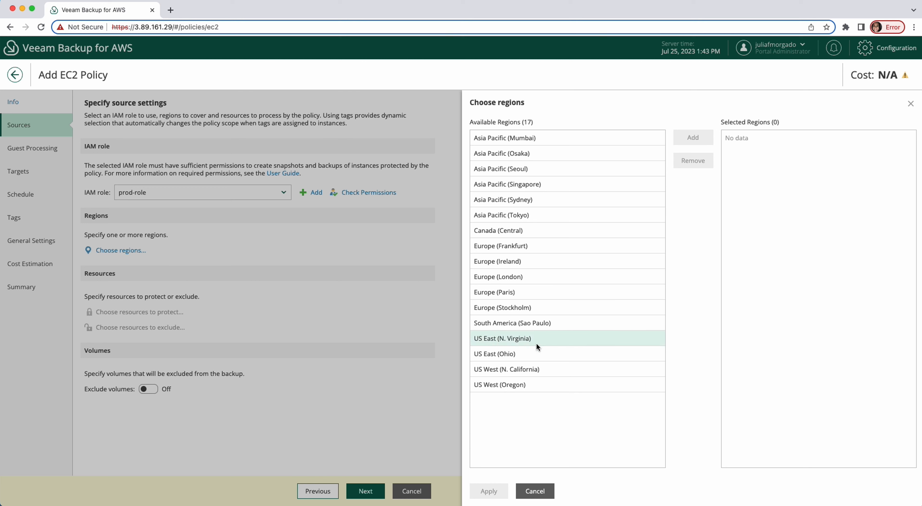
left_click(526, 339)
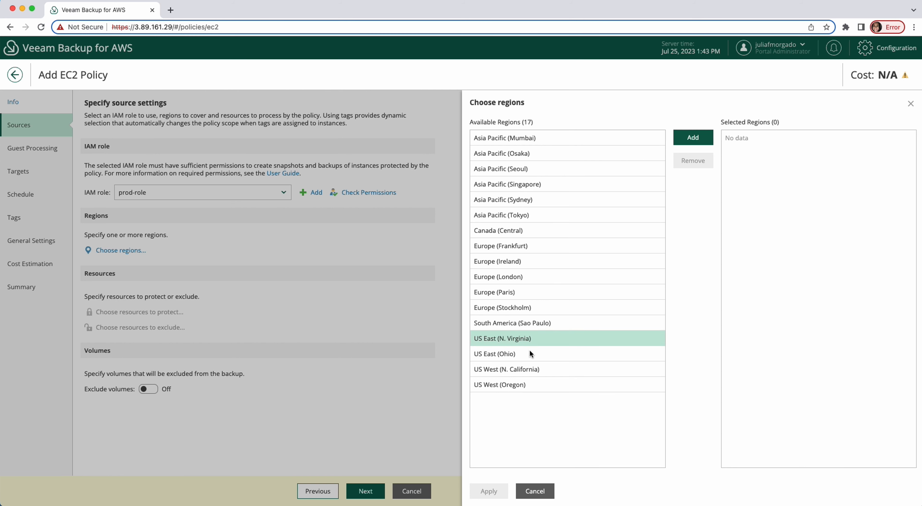
left_click(694, 139)
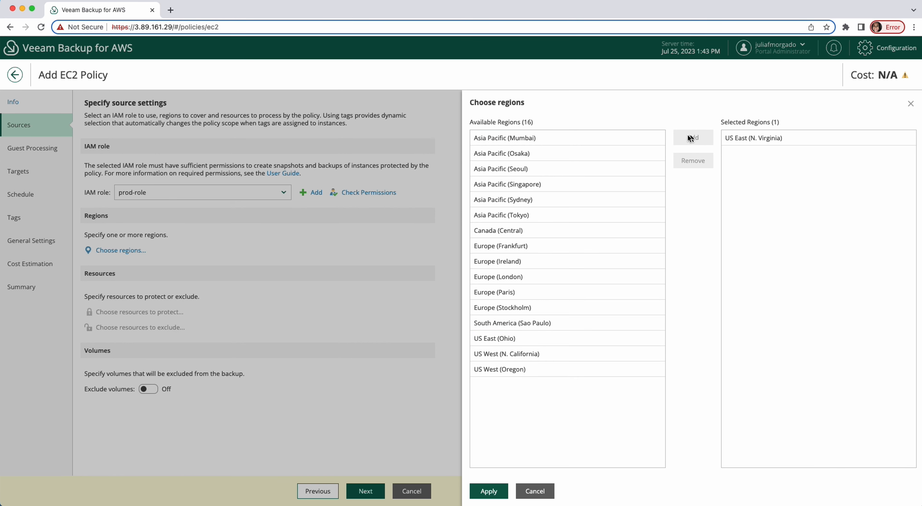
left_click(488, 493)
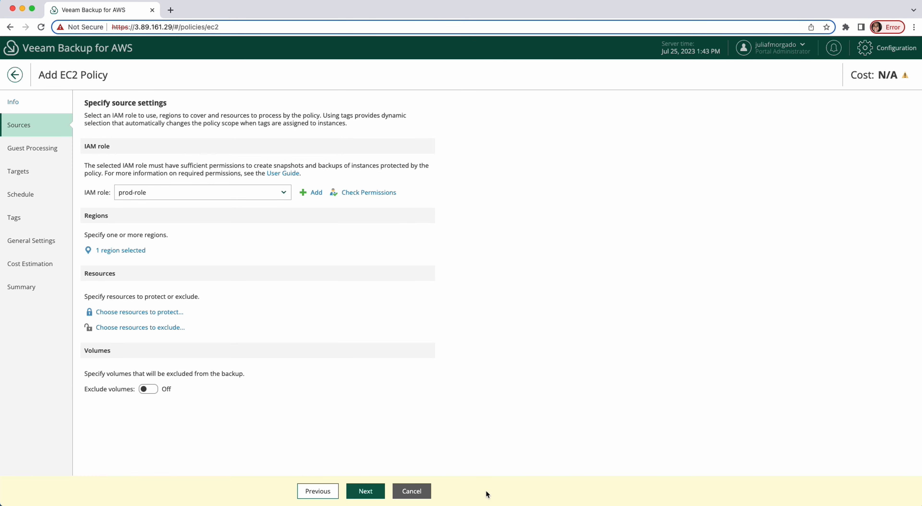
Open the choice of resources to protect and browse the available resource tags in the global list.
left_click(149, 312)
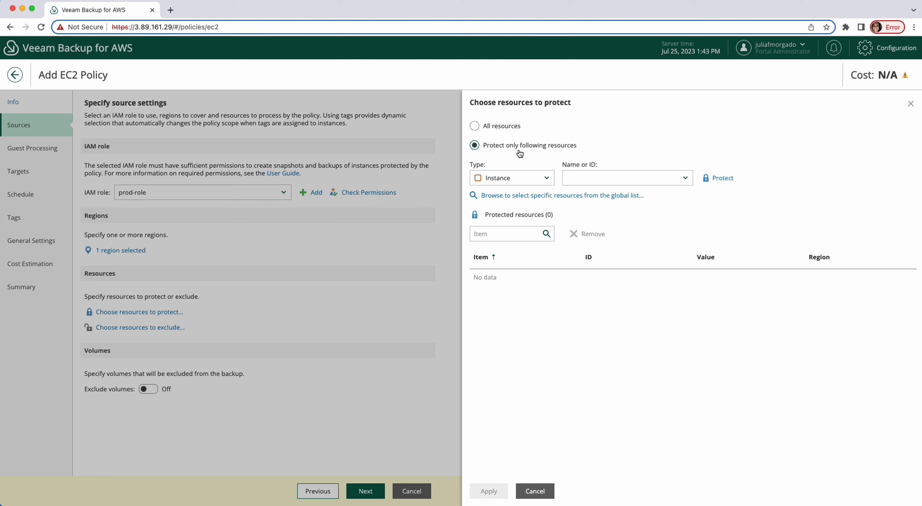
left_click(521, 179)
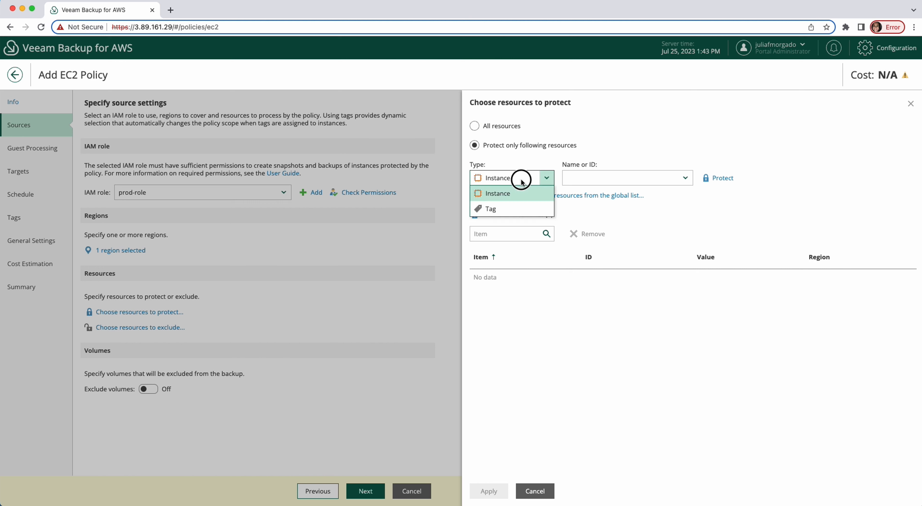
left_click(527, 205)
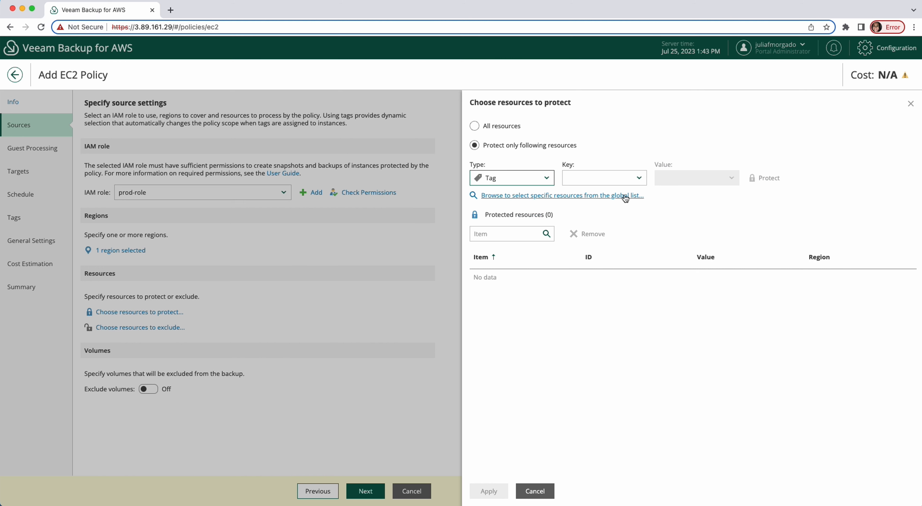
left_click(573, 196)
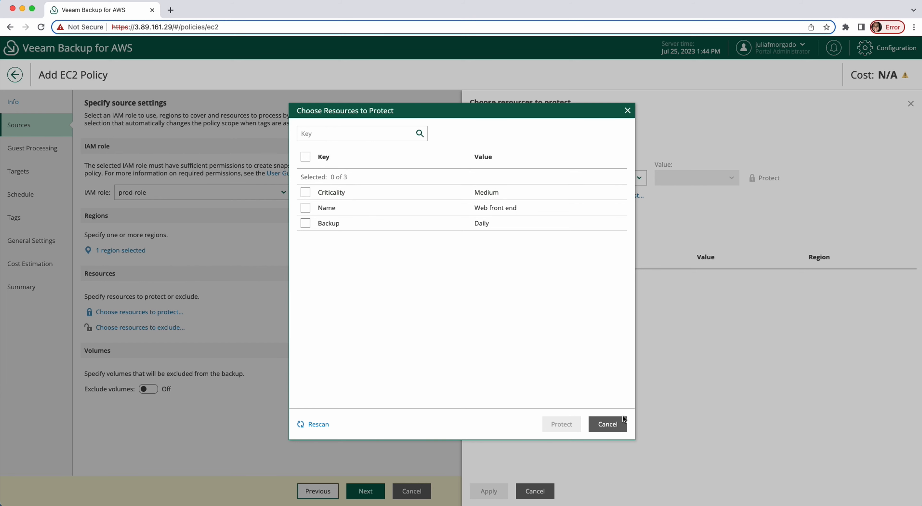
left_click(619, 429)
Protect the Web front end instance, chosen from the global list of instances, and proceed to guest processing.
left_click(536, 178)
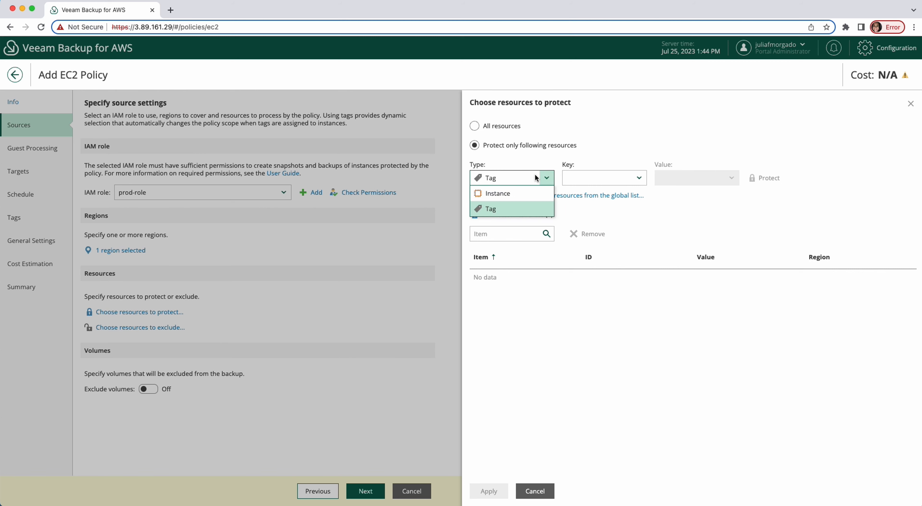
left_click(534, 190)
left_click(528, 196)
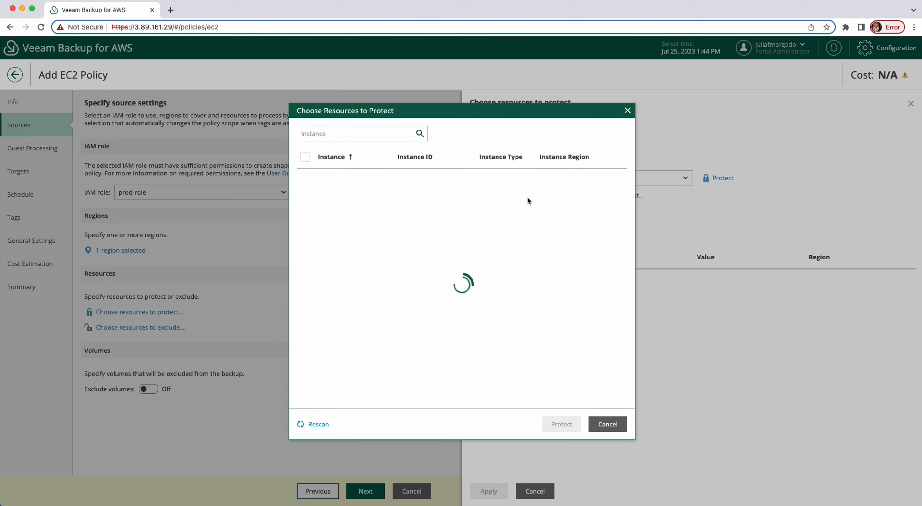
left_click(305, 192)
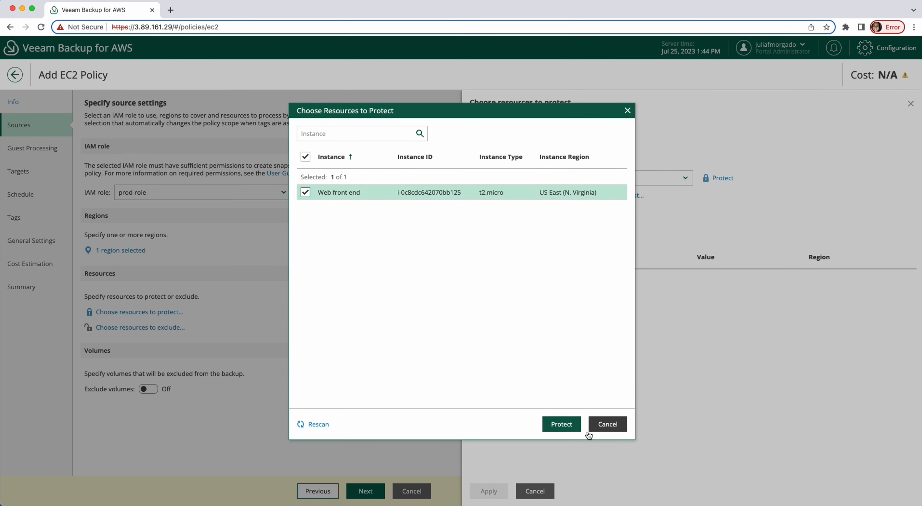
left_click(561, 424)
left_click(488, 491)
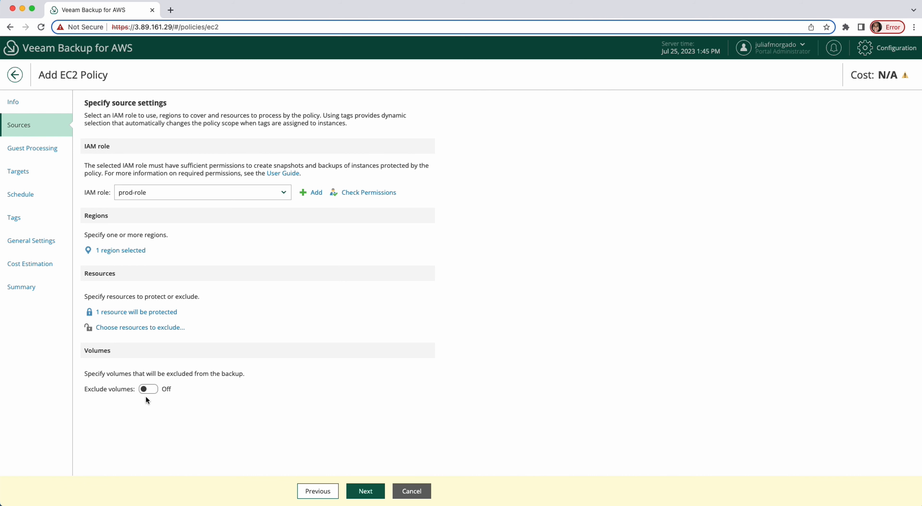
left_click(366, 491)
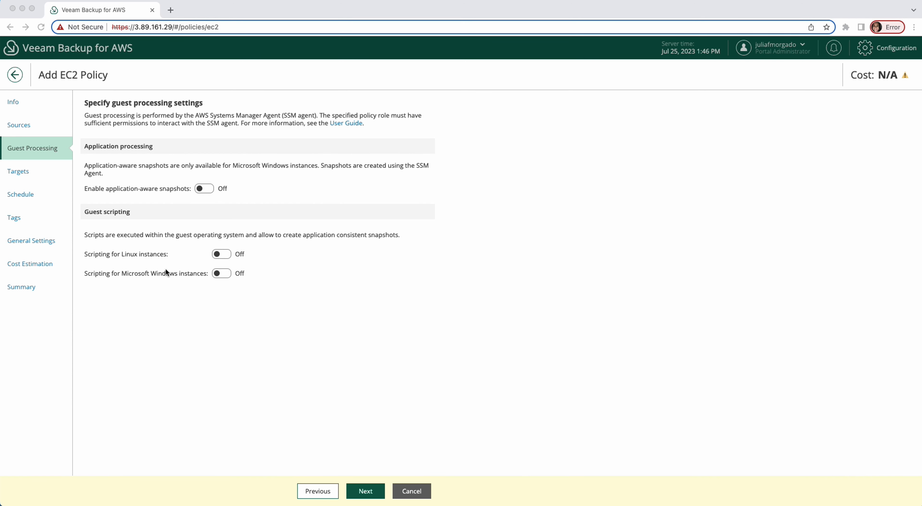
left_click(222, 273)
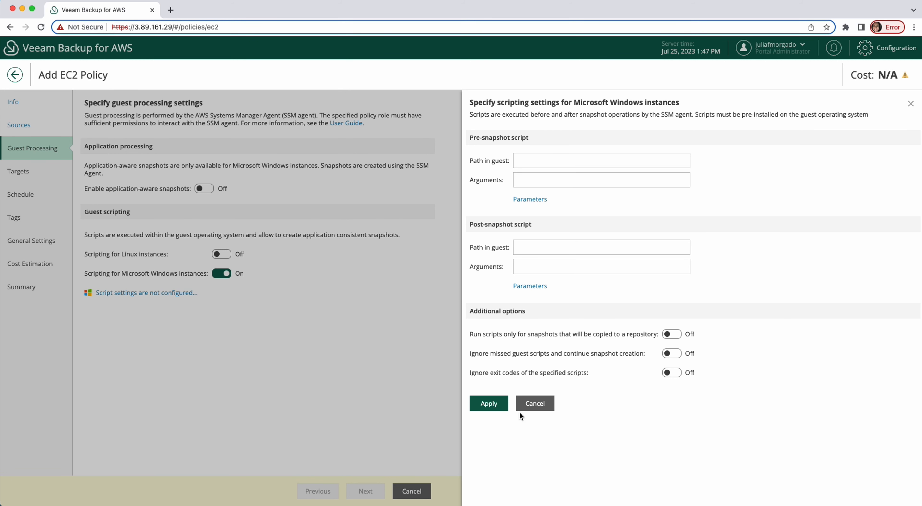
left_click(537, 406)
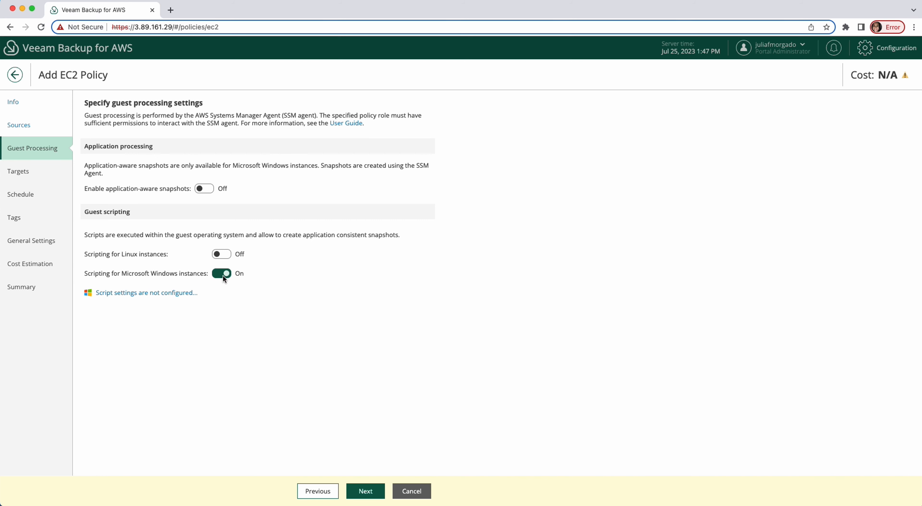
left_click(222, 275)
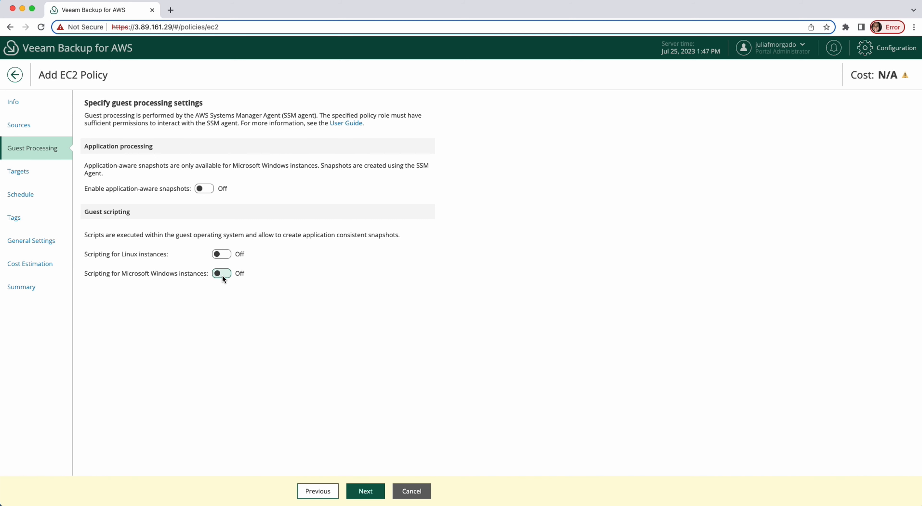
Proceed to the policy's target settings and enable snapshot replication.
left_click(359, 493)
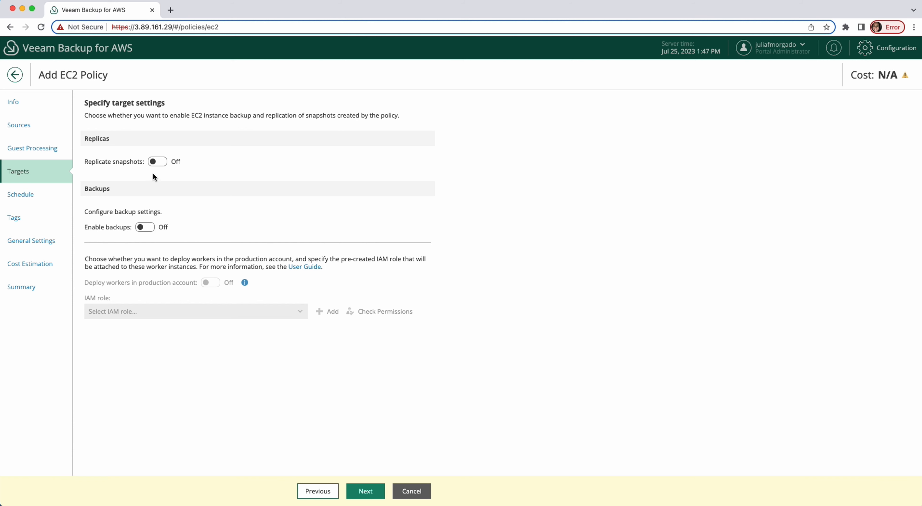
left_click(159, 161)
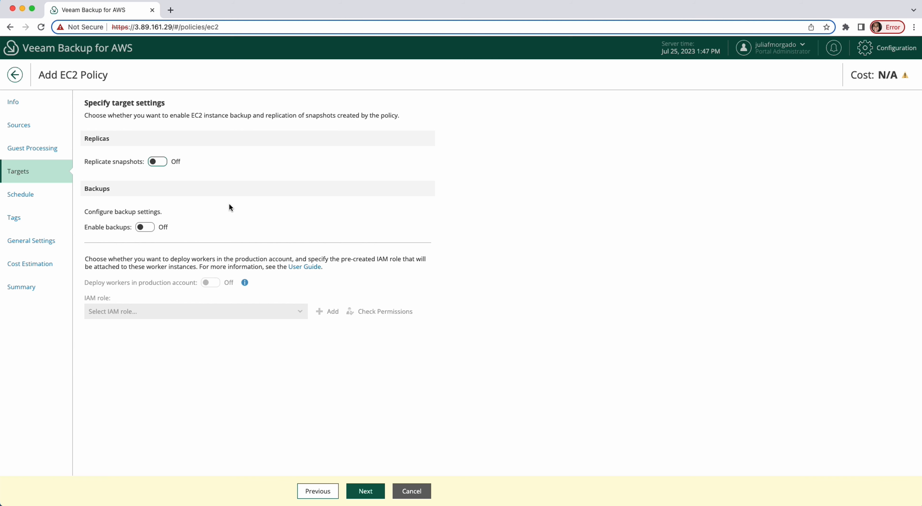
left_click(159, 162)
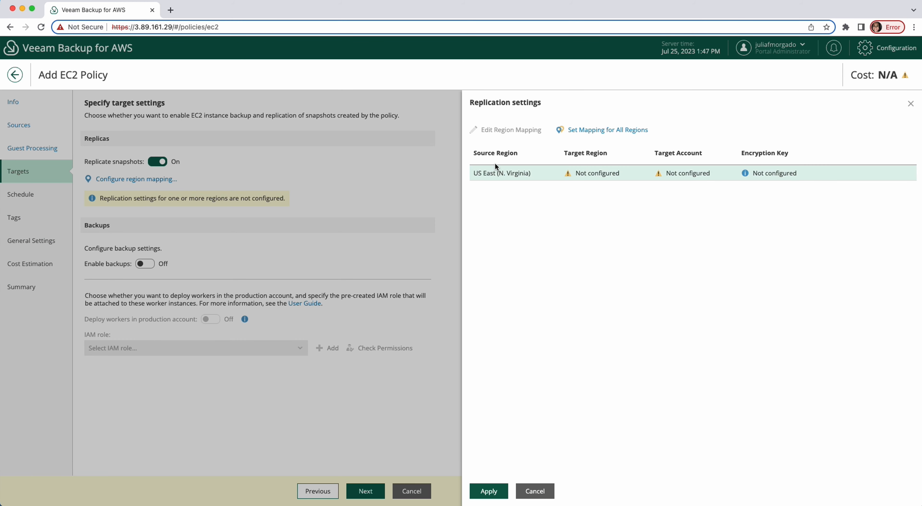
Map replication of the US East (N. Virginia) region to target account DR-role and target region Canada (Central), and apply the replication settings.
left_click(496, 173)
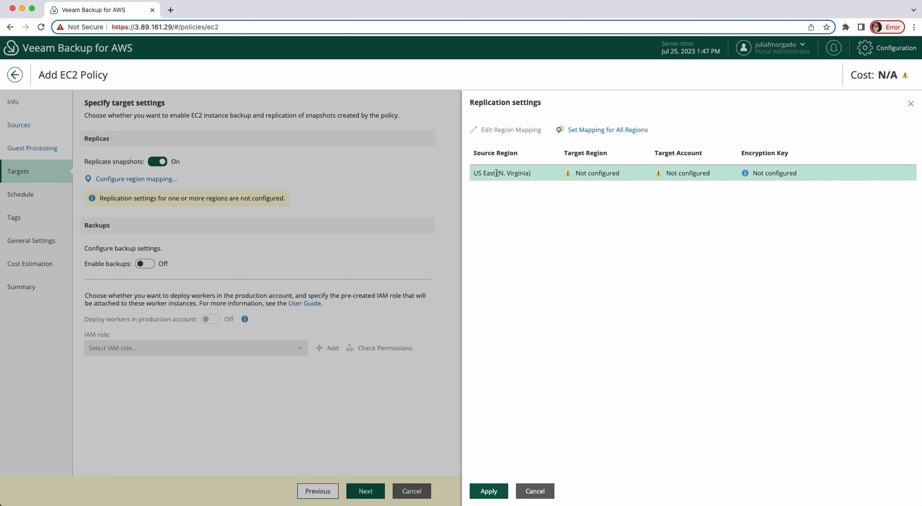
left_click(509, 132)
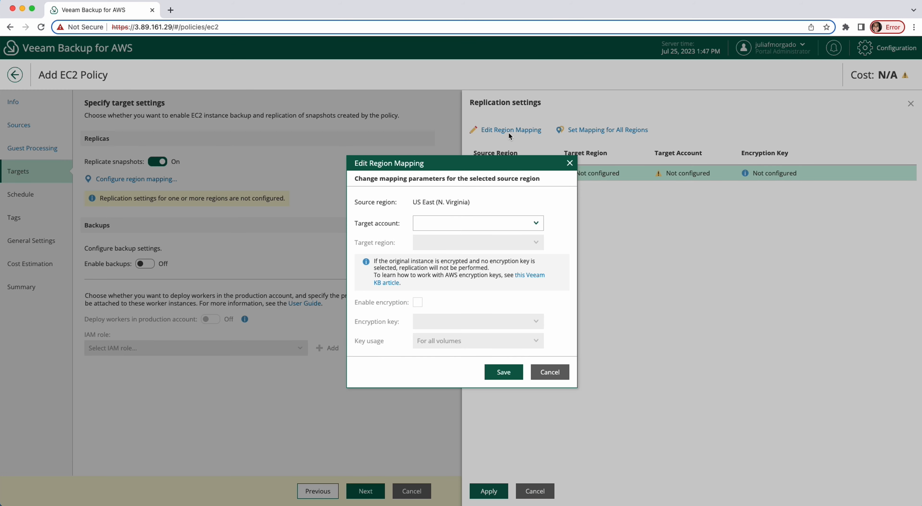
left_click(450, 222)
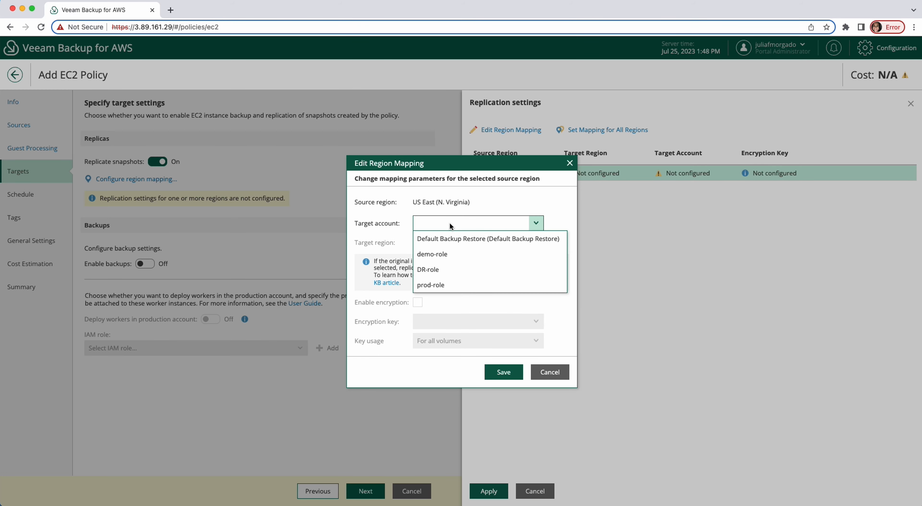
left_click(446, 269)
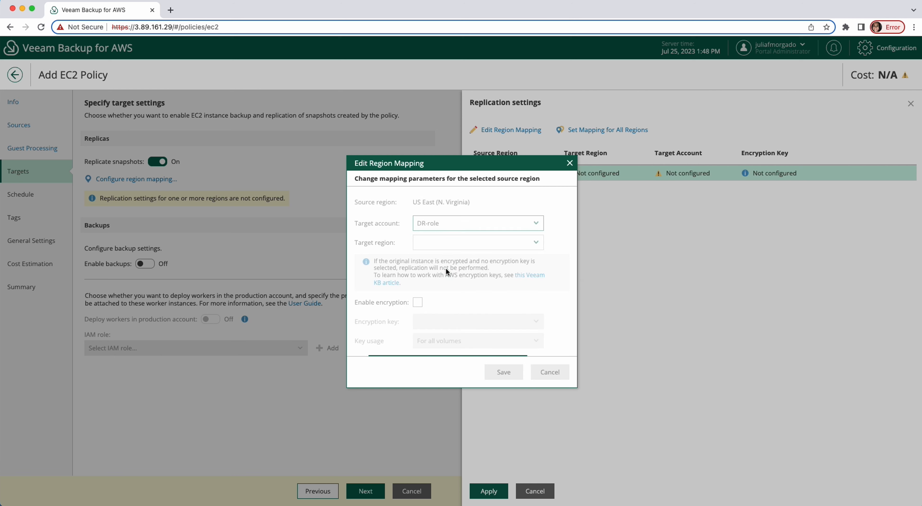
left_click(445, 246)
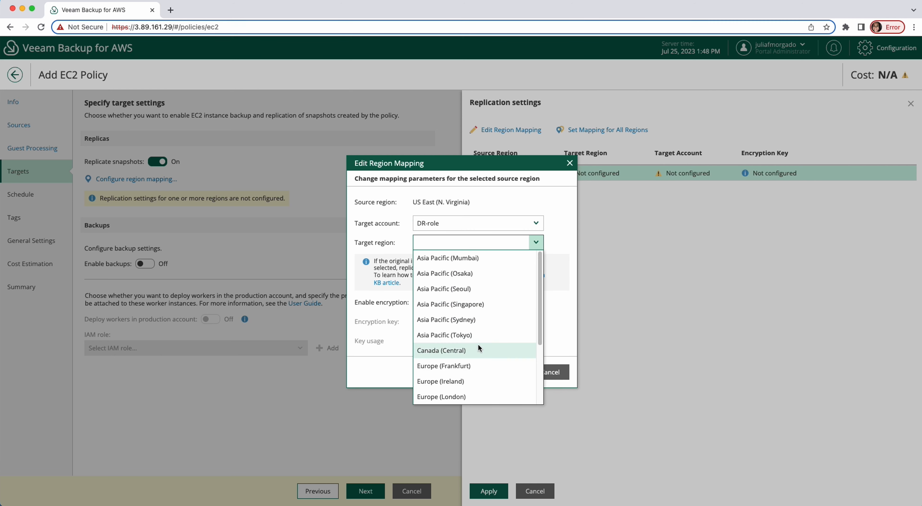
left_click(479, 347)
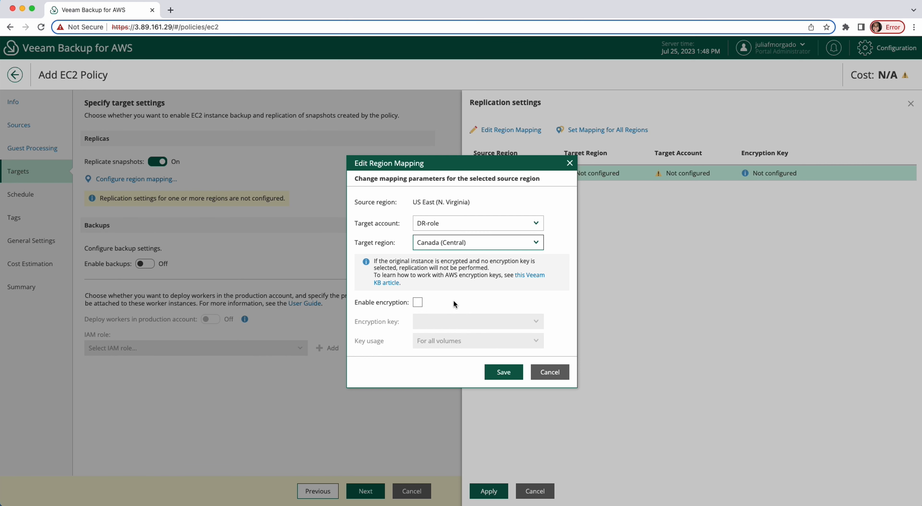
left_click(505, 371)
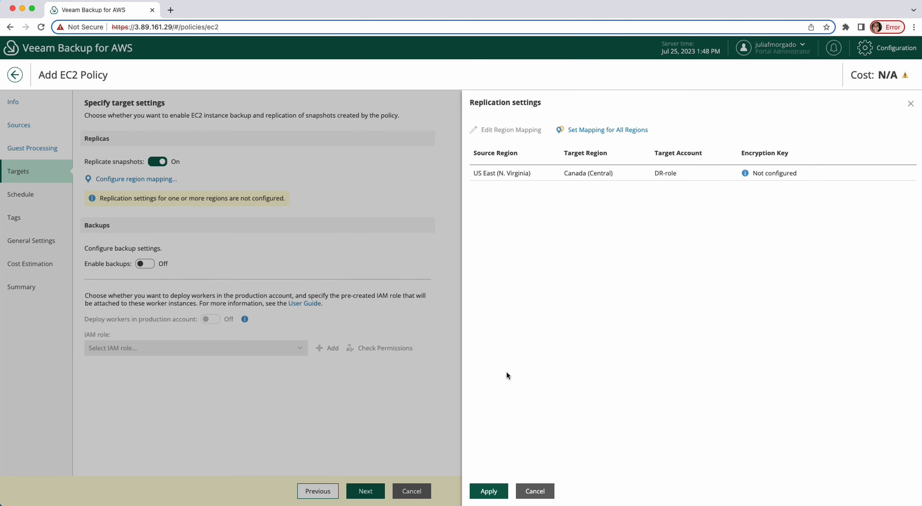
left_click(489, 492)
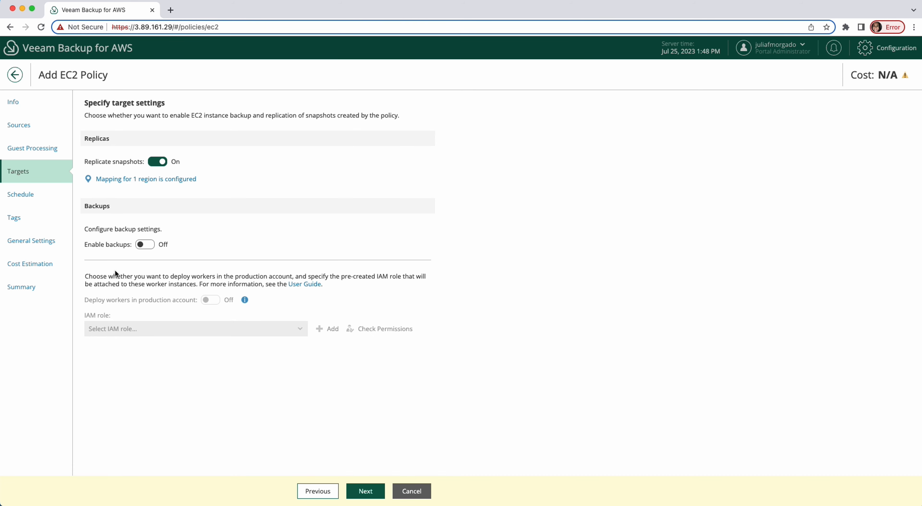
Enable backups stored in the backup-repo repository and proceed to the scheduling options.
left_click(150, 244)
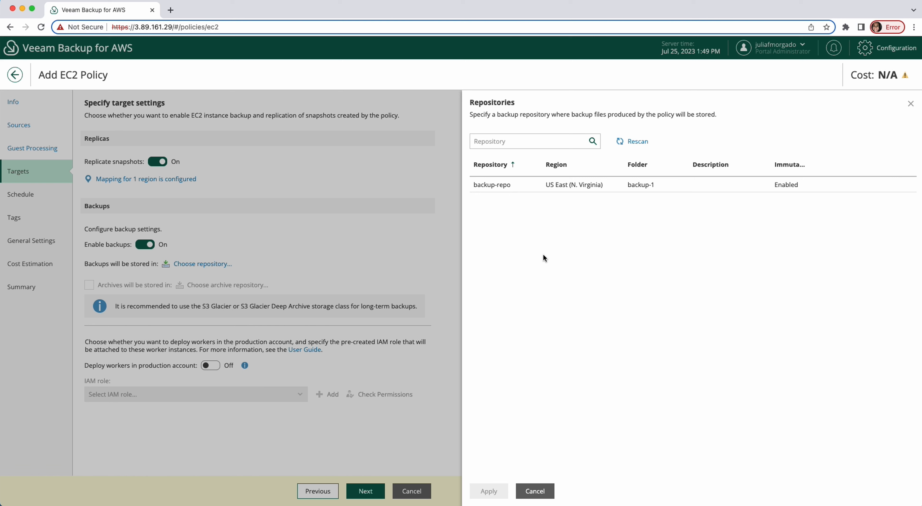
left_click(498, 187)
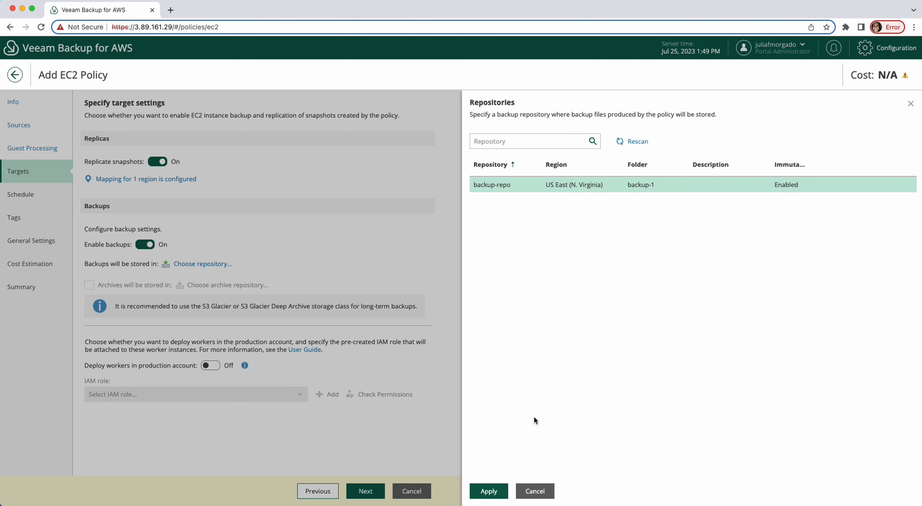
left_click(489, 492)
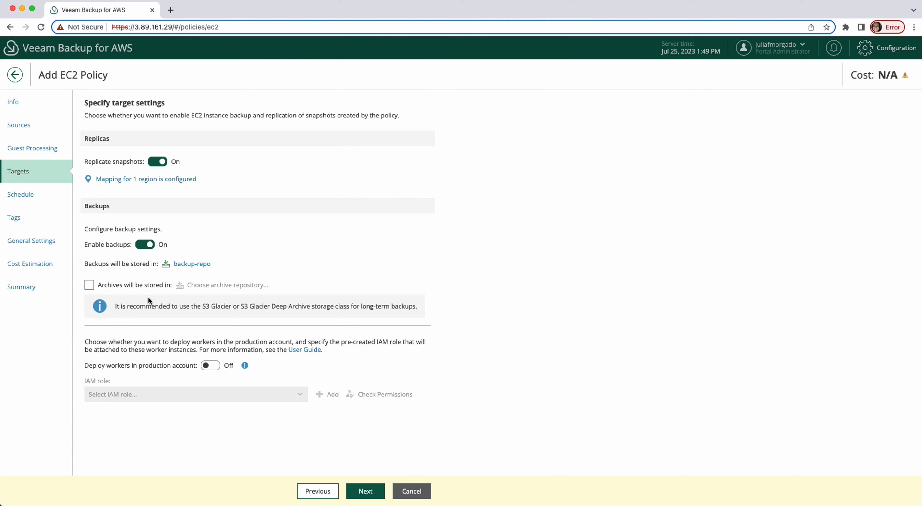
left_click(366, 490)
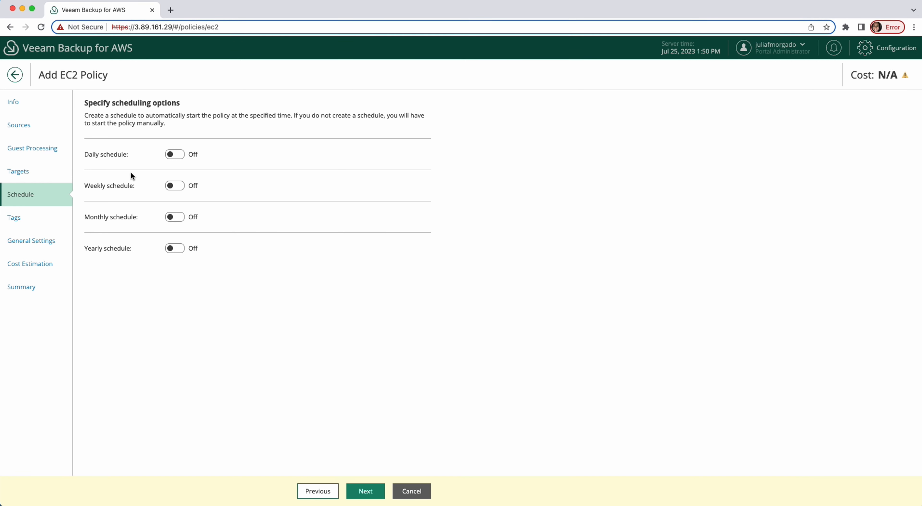
Enable a daily schedule with snapshots at 12 AM, 2 PM and 10 PM, a replica at 10 PM and a backup at 12 AM.
left_click(173, 154)
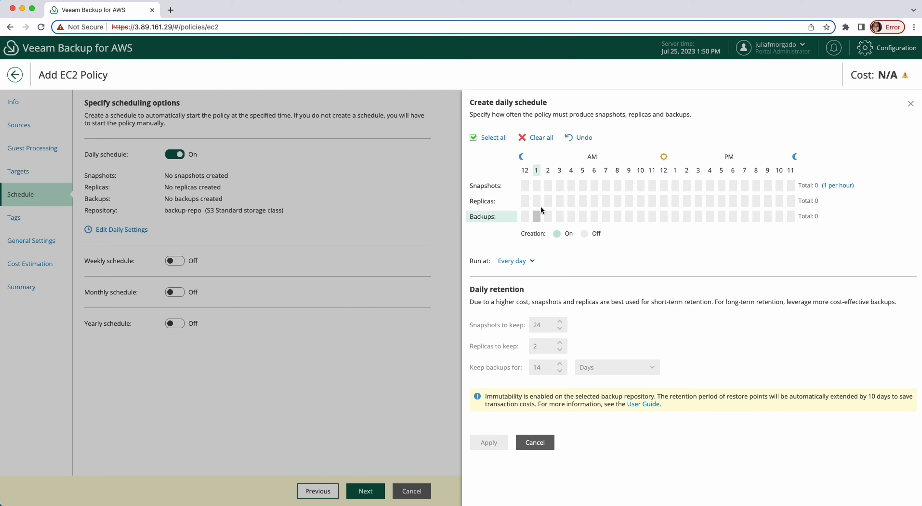
left_click(526, 185)
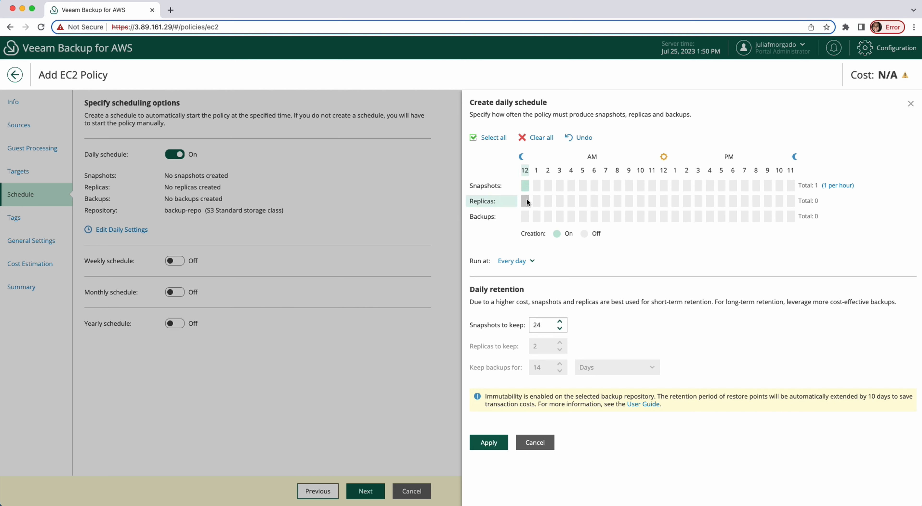
left_click(526, 216)
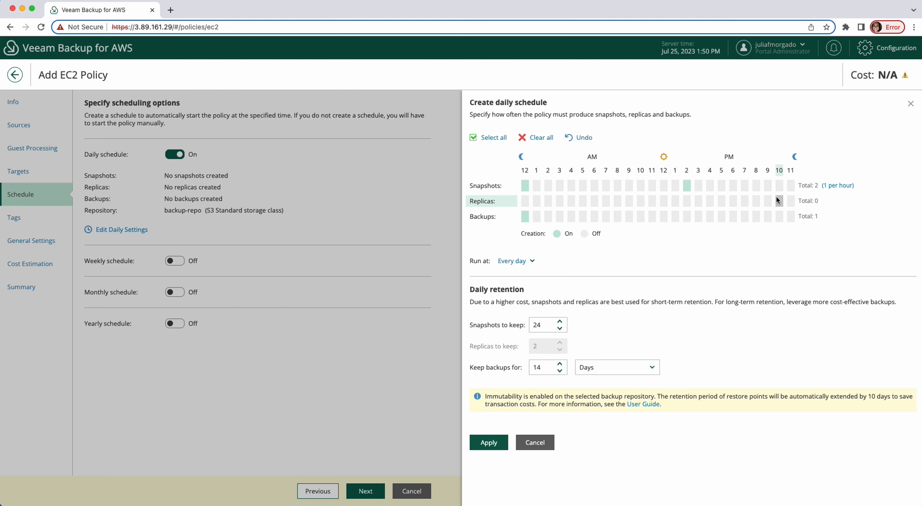
left_click(780, 201)
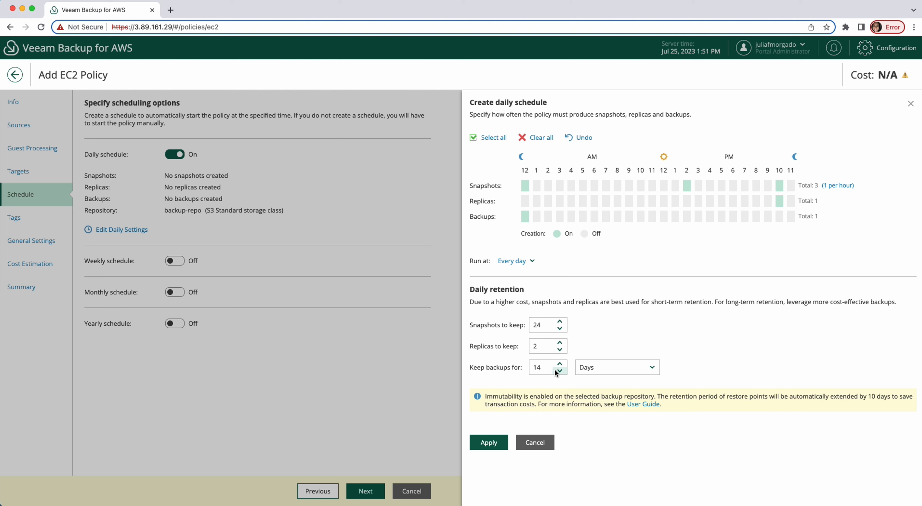
Set the daily backup retention to 1 month and apply the daily schedule.
left_click_drag(544, 368, 526, 370)
type("1")
left_click(644, 372)
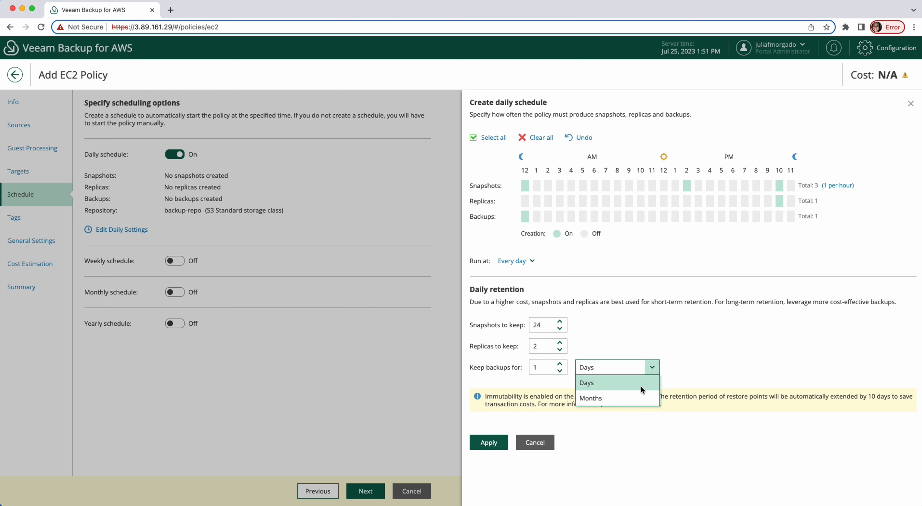
left_click(630, 397)
left_click(488, 442)
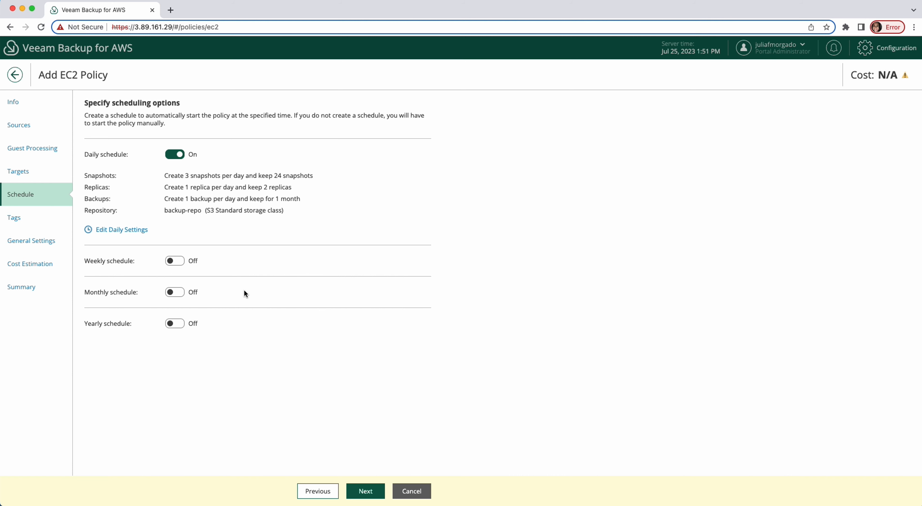
Proceed through the tag settings, general settings and cost estimation to the policy summary, keeping the default options.
left_click(369, 489)
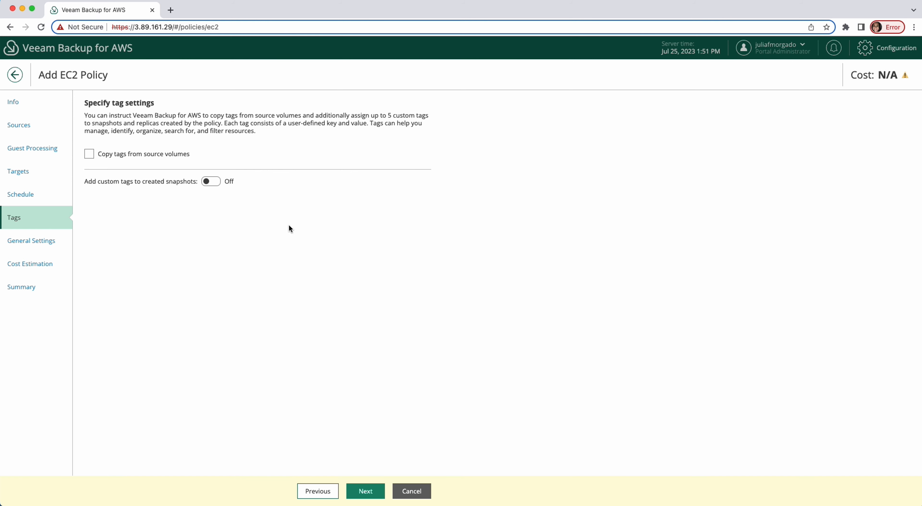
left_click(366, 491)
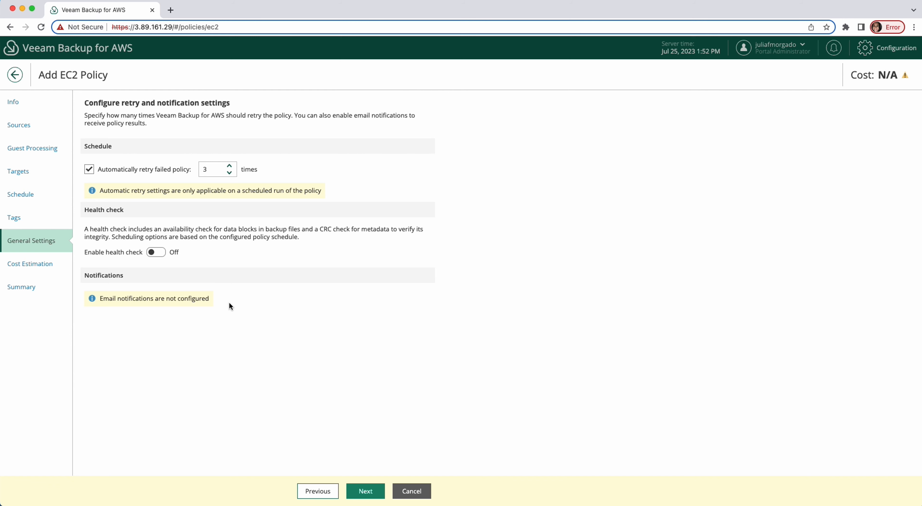
left_click(371, 495)
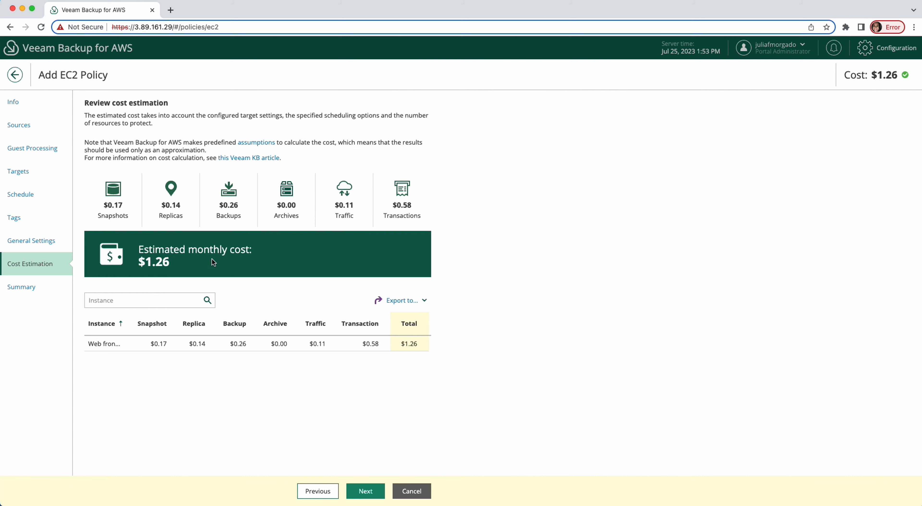
left_click(365, 491)
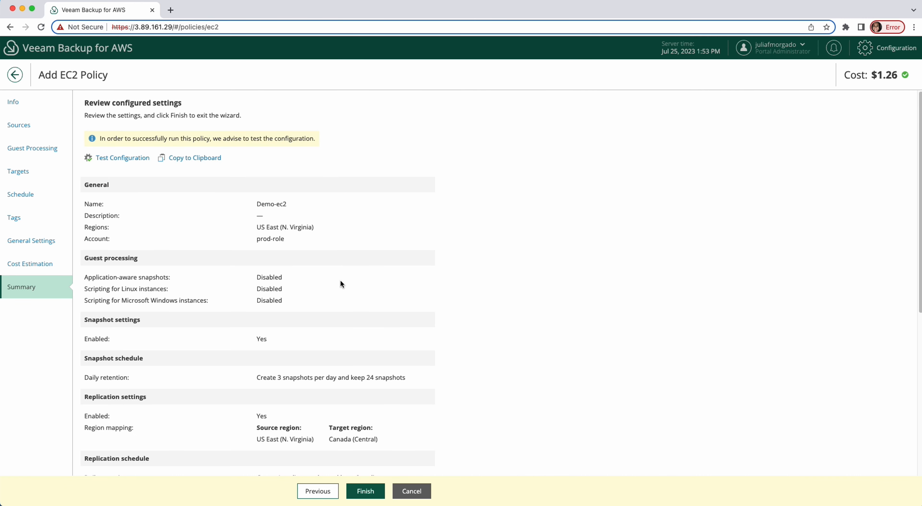
Review the configured settings in the policy summary and finish creating the policy.
scroll(340, 281, "down", 2)
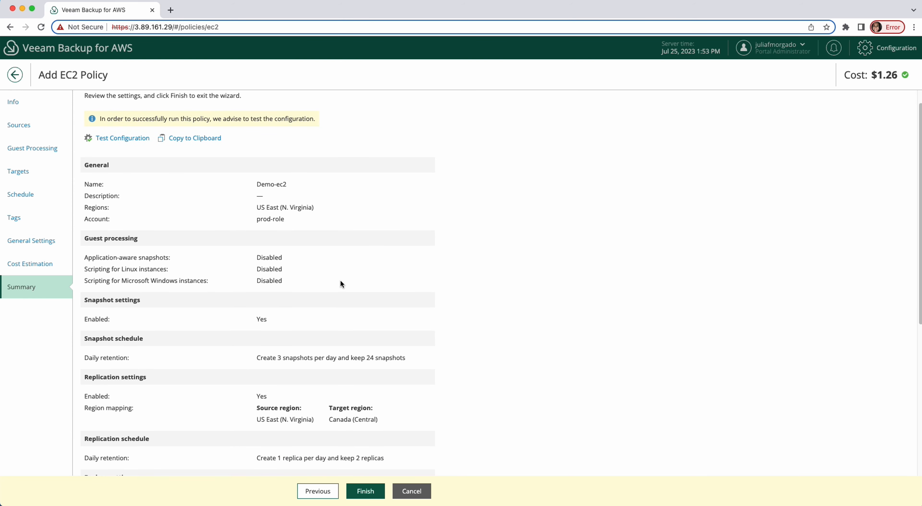
scroll(341, 281, "down", 1)
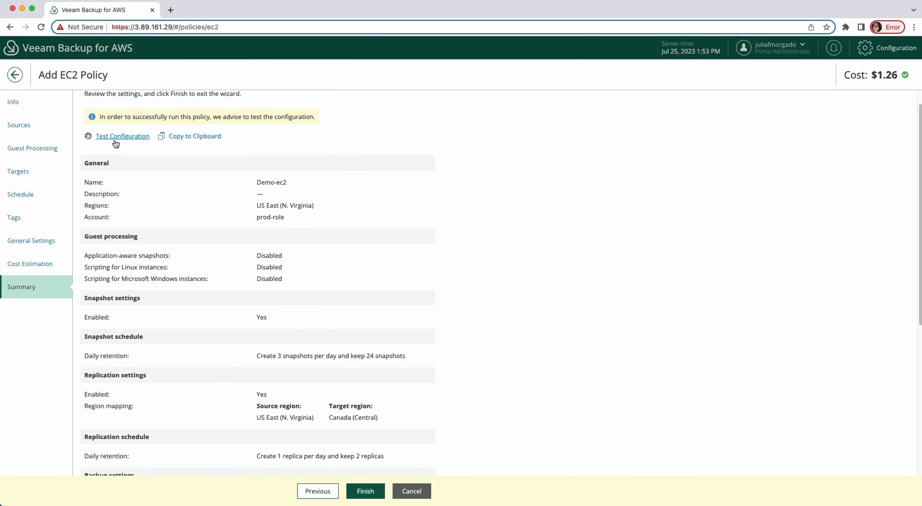
scroll(307, 332, "down", 5)
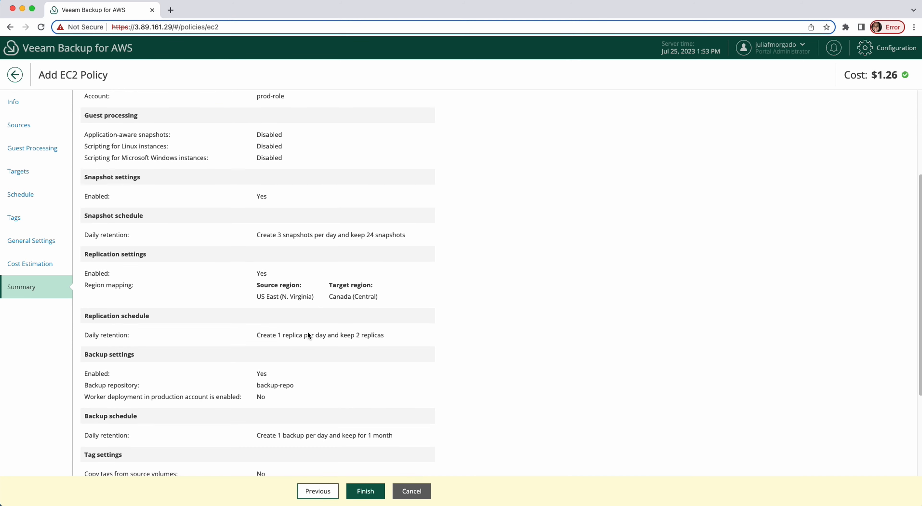
scroll(308, 332, "down", 5)
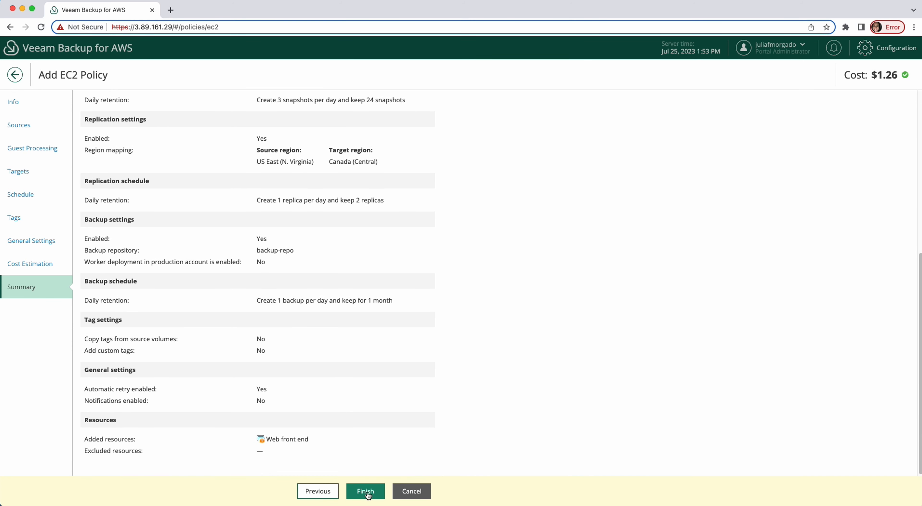
left_click(367, 491)
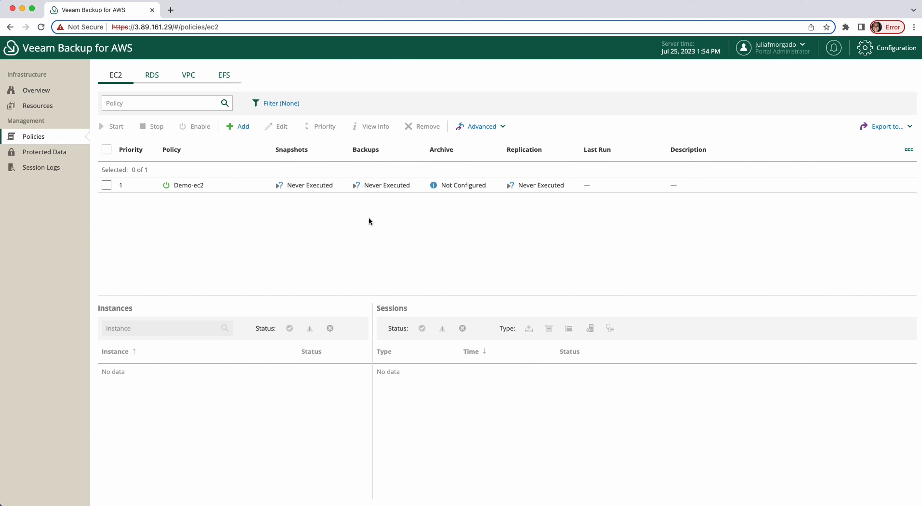
Select the Demo-ec2 policy in the list of EC2 policies.
left_click(106, 185)
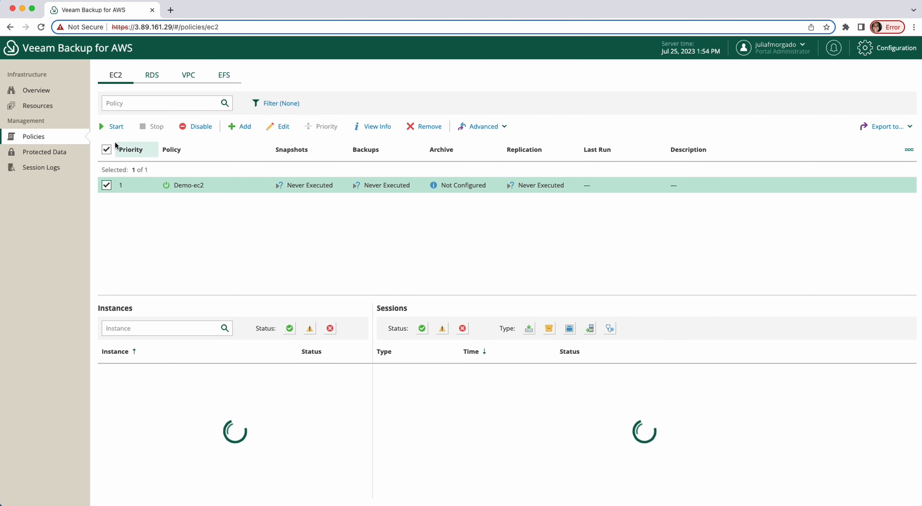